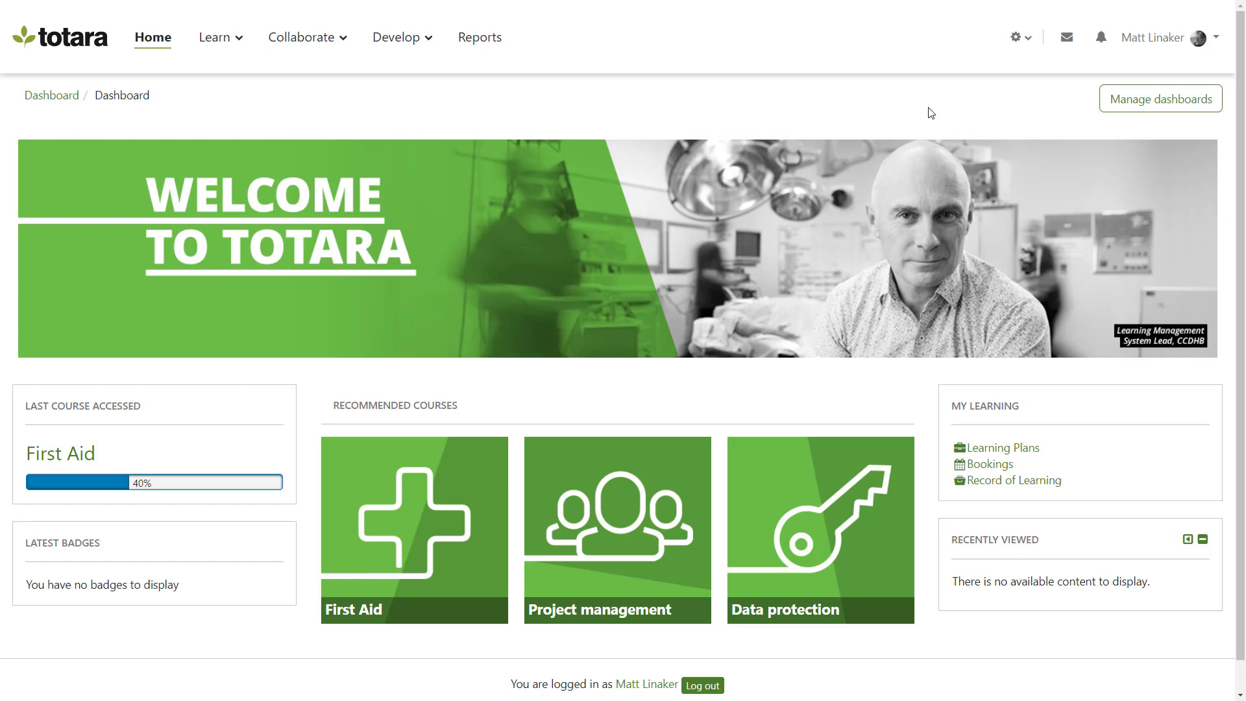
- In the existing Competency scale, set Not competent as learning plan default and Competent with supervision as minimum required proficiency, and save
click(1022, 40)
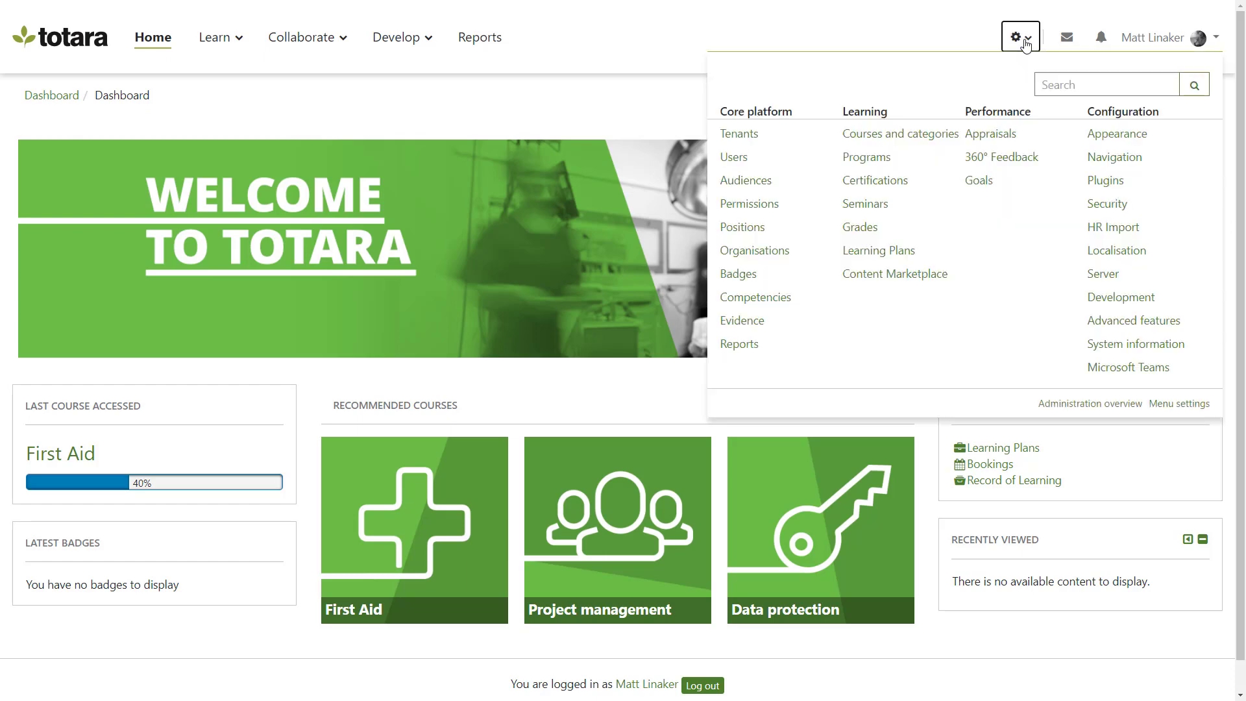
click(778, 300)
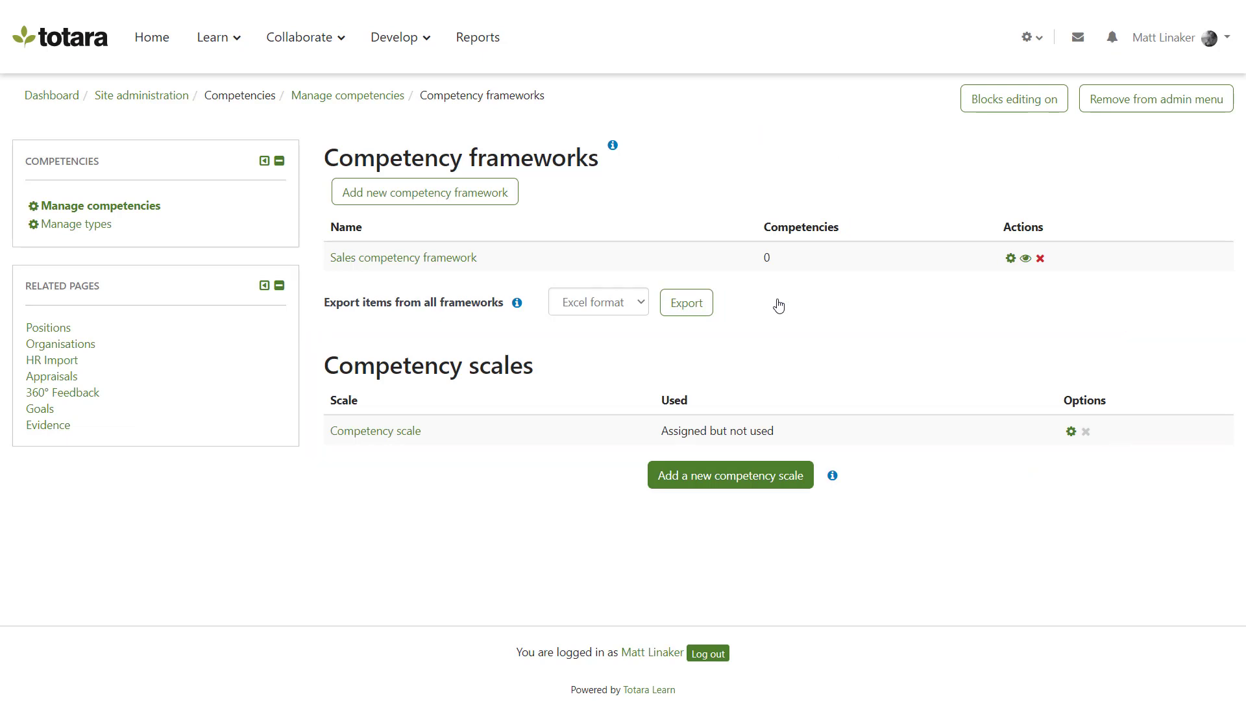
click(418, 434)
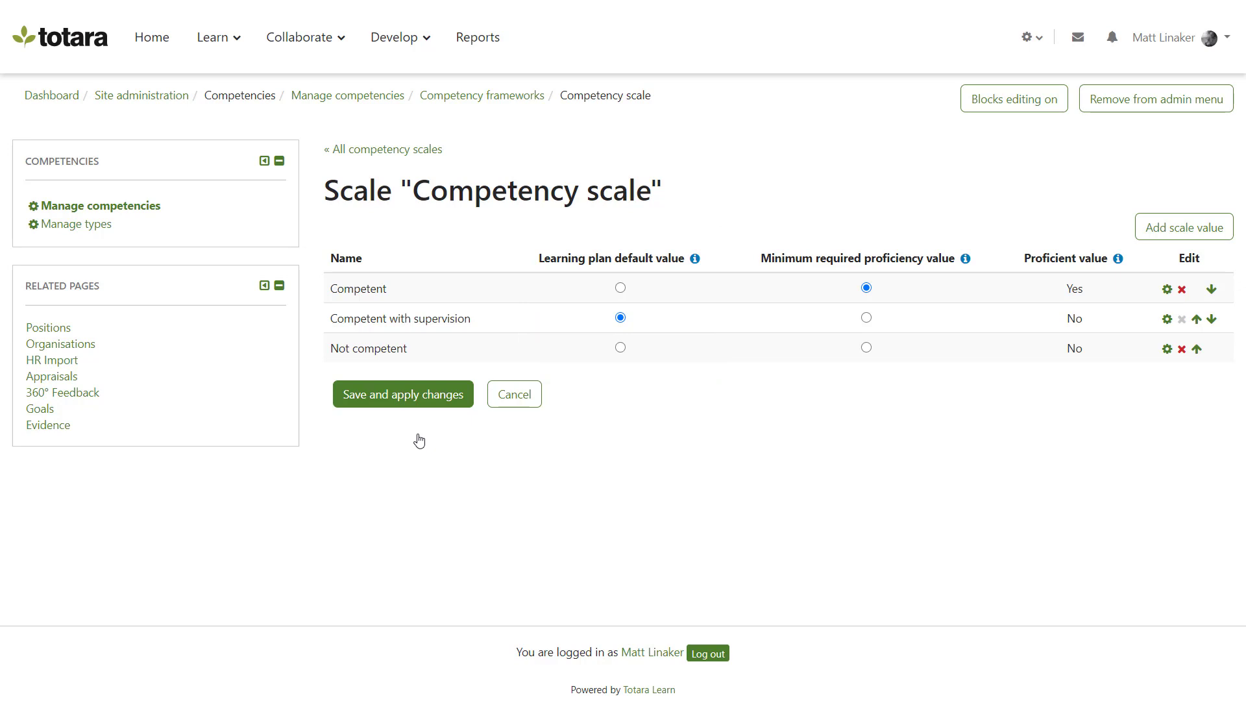
click(620, 348)
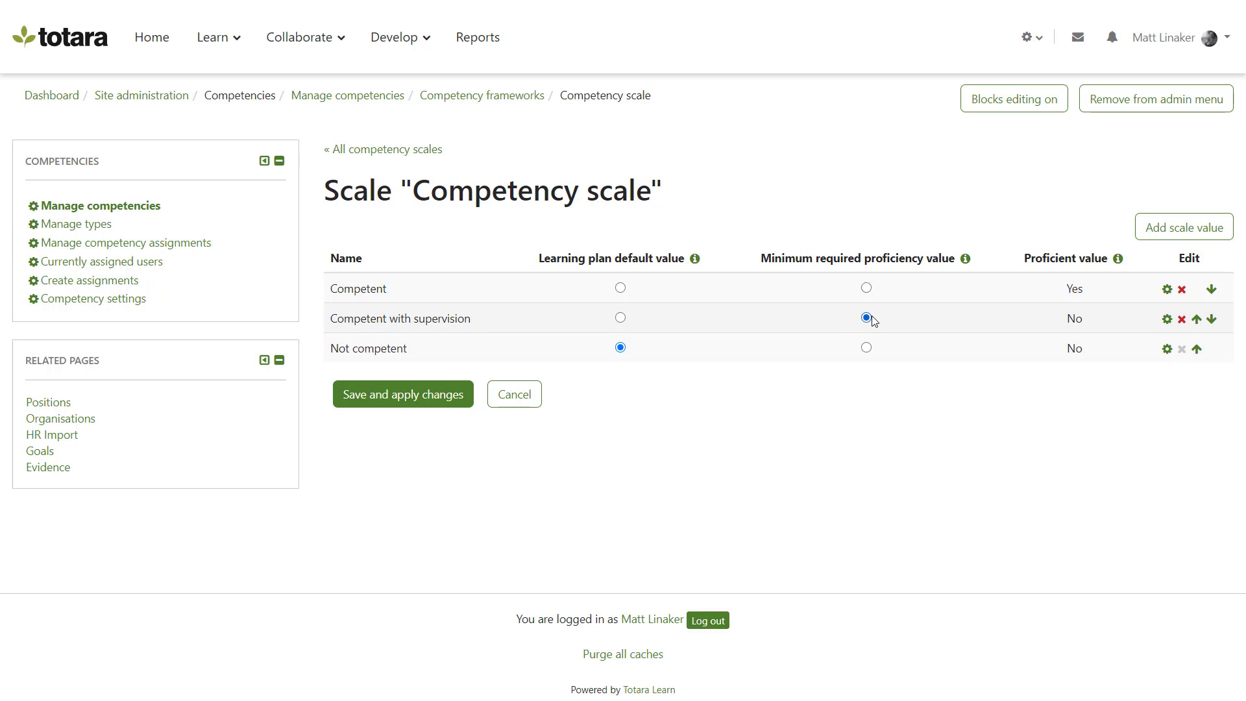
click(418, 394)
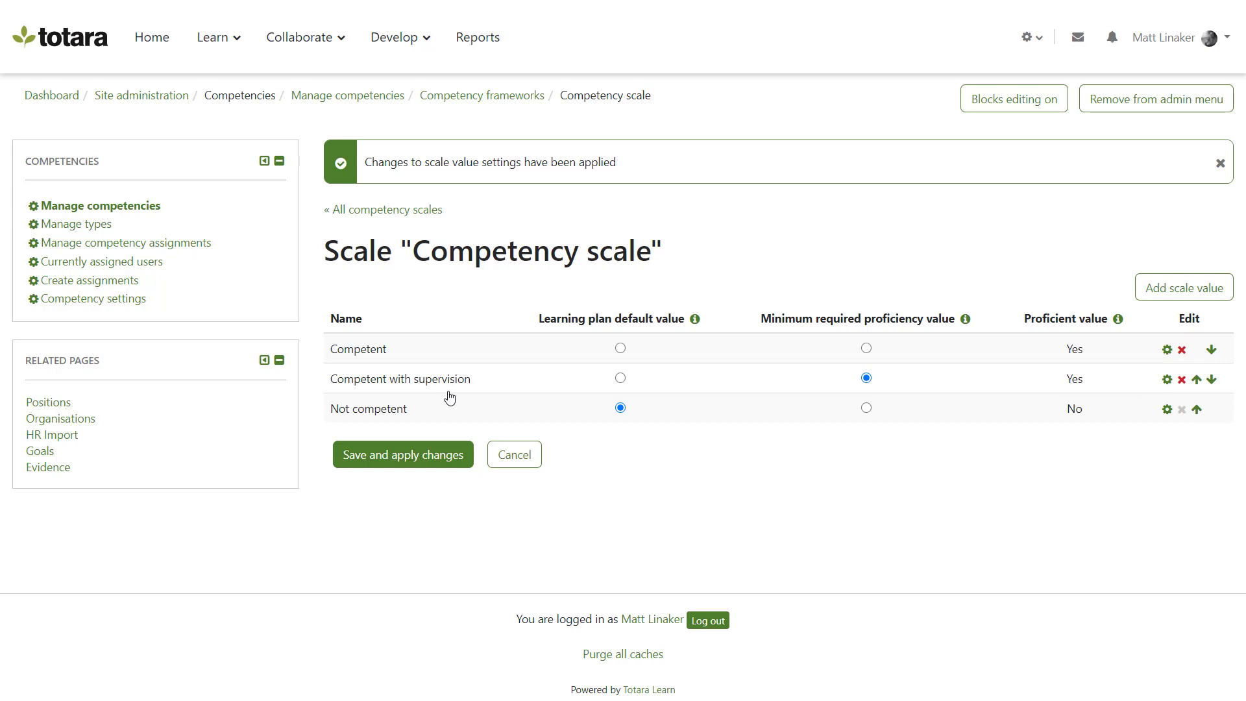
- Start a new competency scale from the competency management page and name it Performance
click(148, 209)
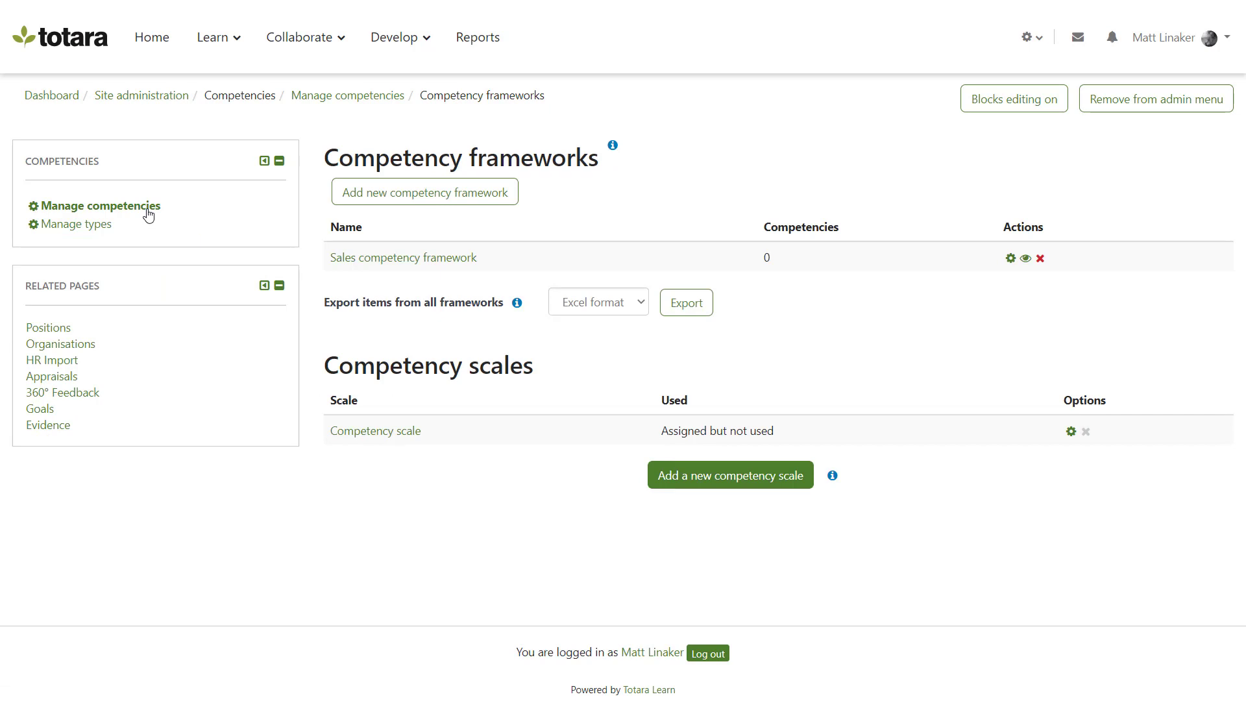
click(656, 484)
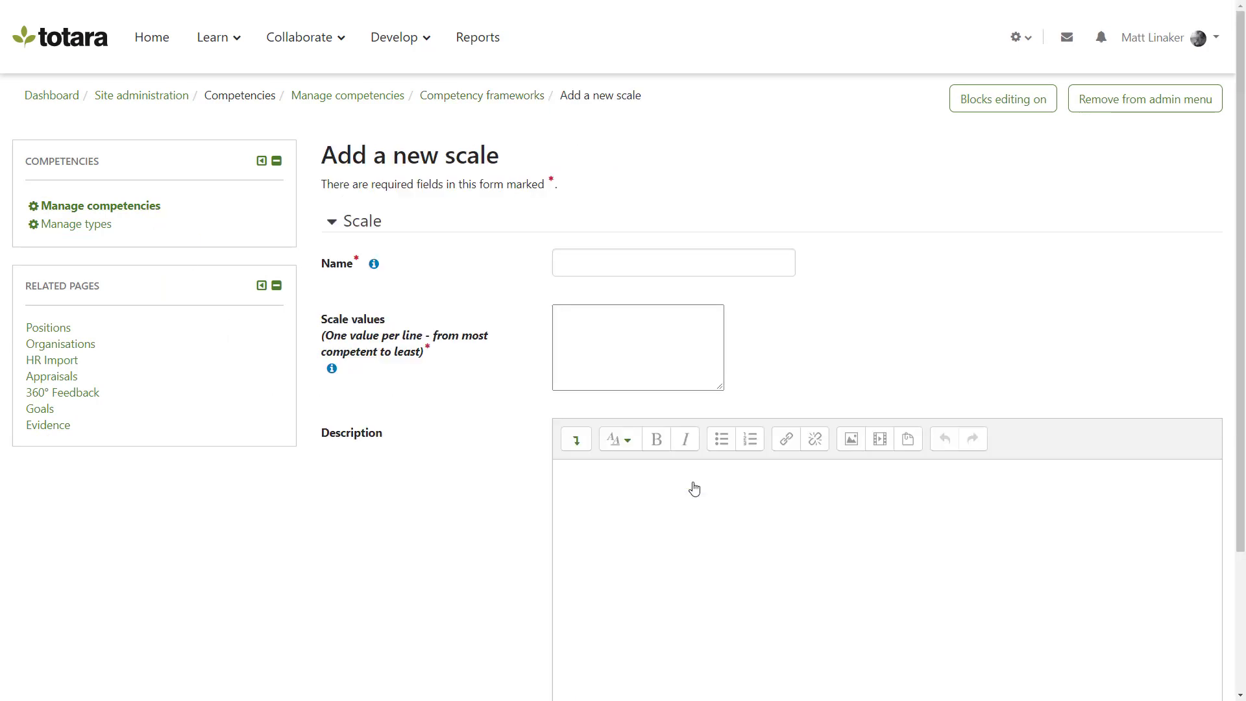
click(791, 264)
text(Performance)
click(811, 269)
- Enter the scale values Excelling, Strong, Consistent, Satisfactory and Inadequate on separate lines and save the new scale
click(719, 333)
text(Excelling)
key(Return)
text(St)
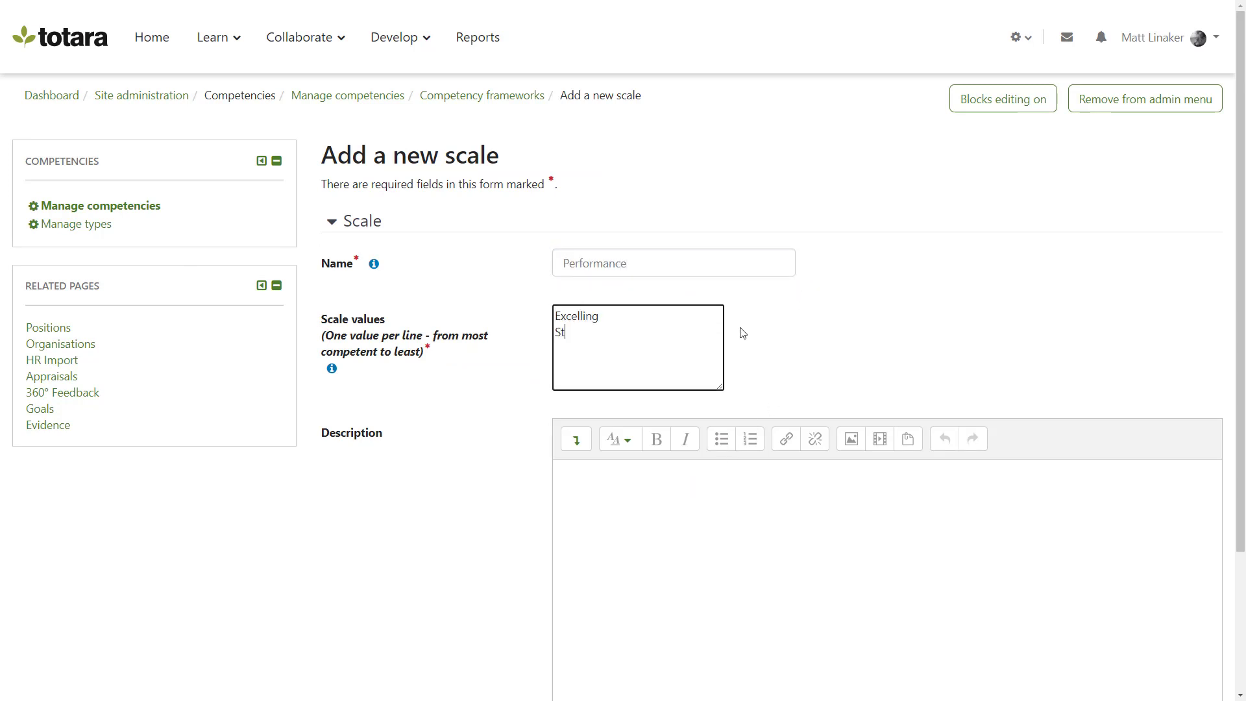
text(rong)
key(Return)
text(Consistent)
key(Return)
text(Satisfa)
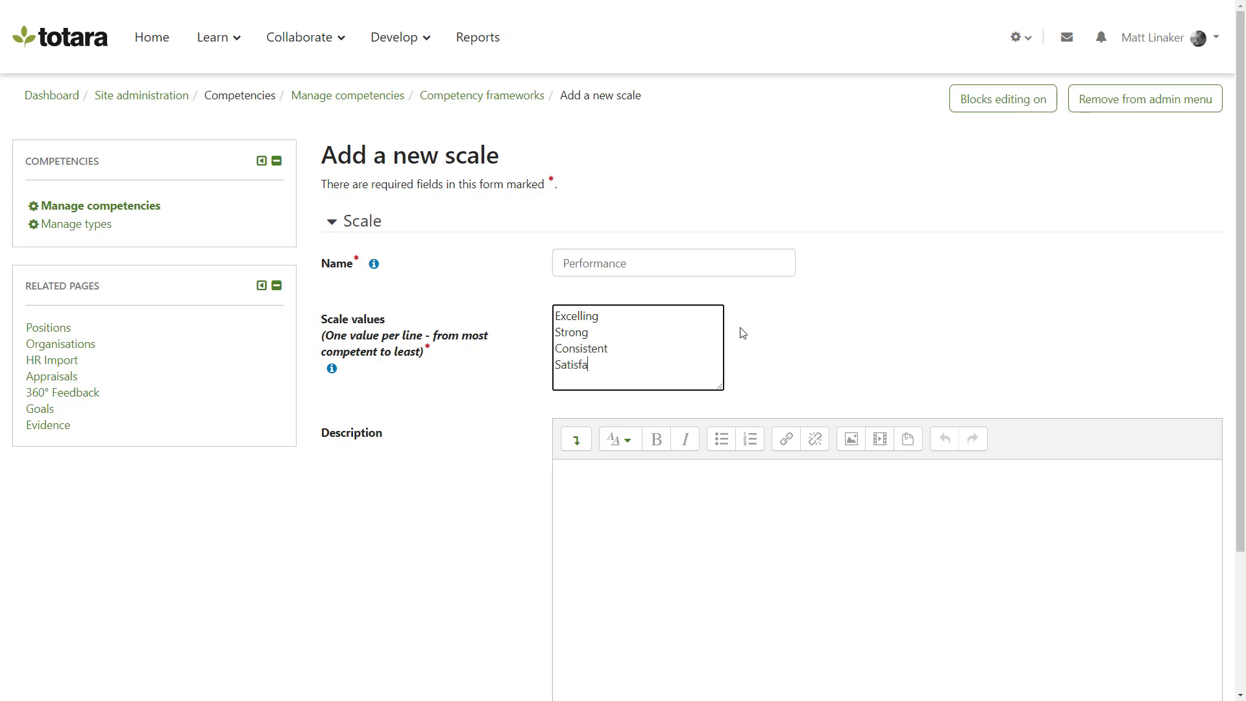
text(ctory)
key(Return)
text(Inadequate)
click(743, 334)
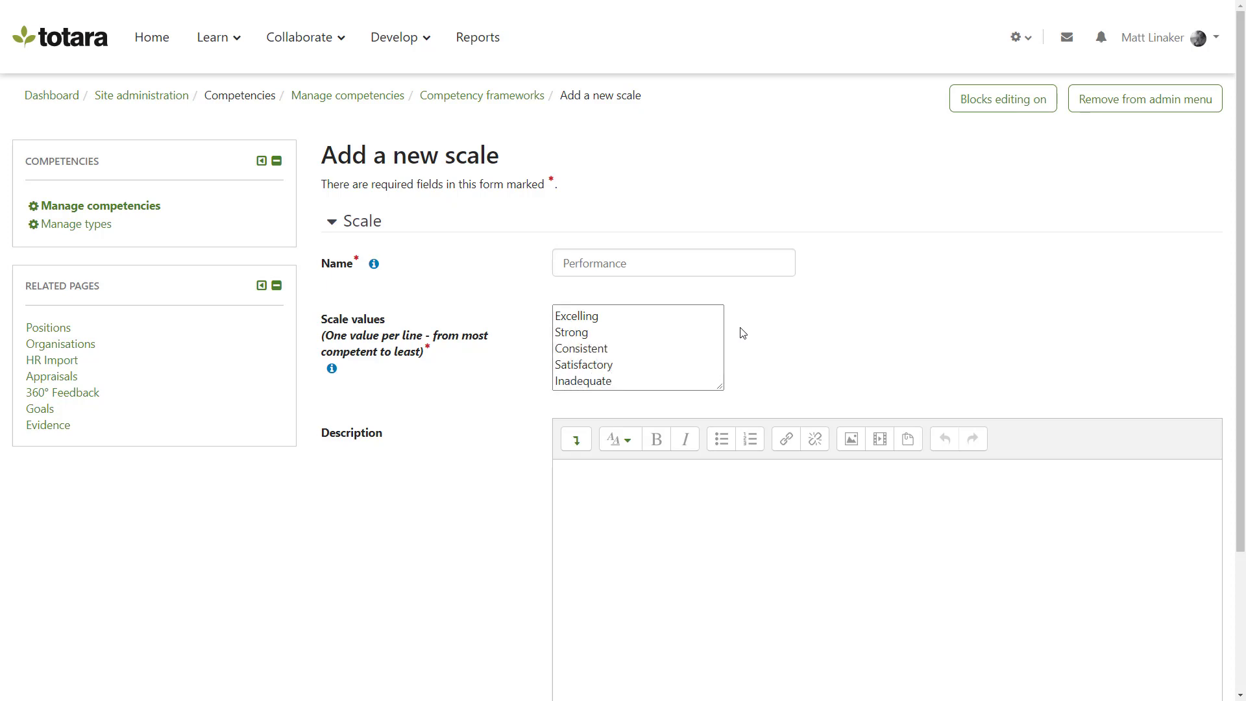
drag(1239, 335, 1236, 502)
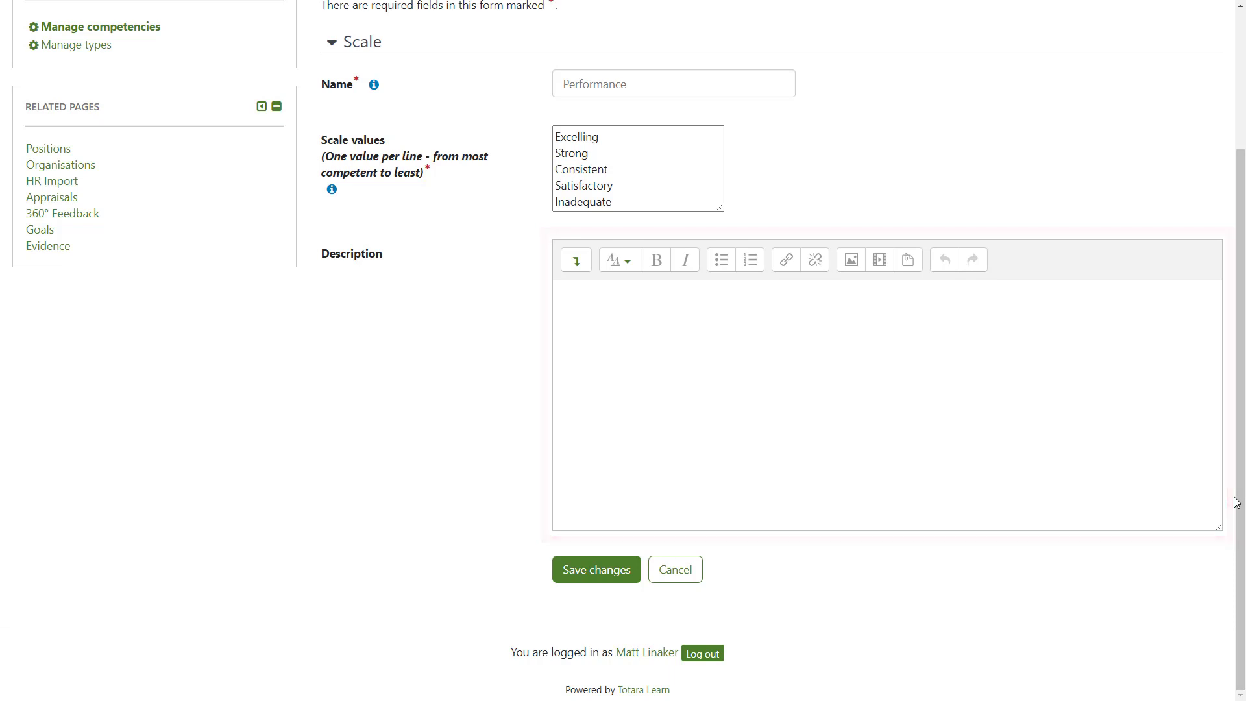
click(594, 570)
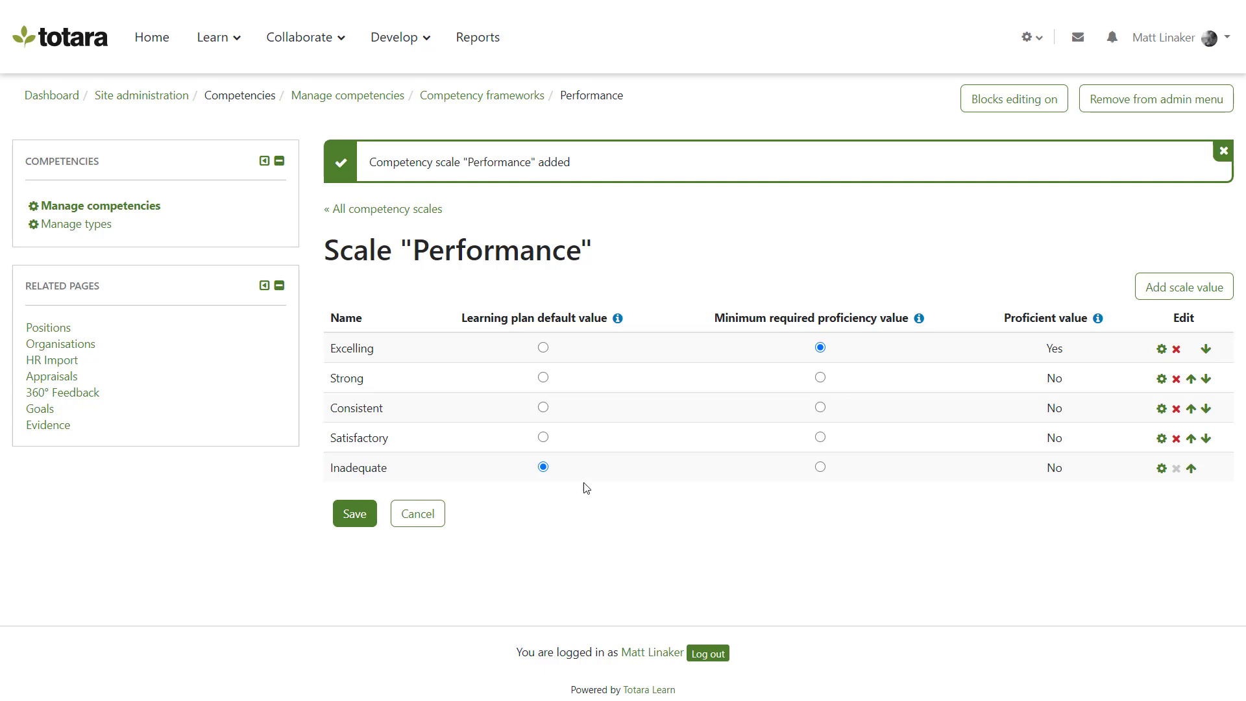
- Set Consistent as the Performance scale's learning plan default and Strong as its minimum required proficiency value, and save
click(543, 408)
click(820, 378)
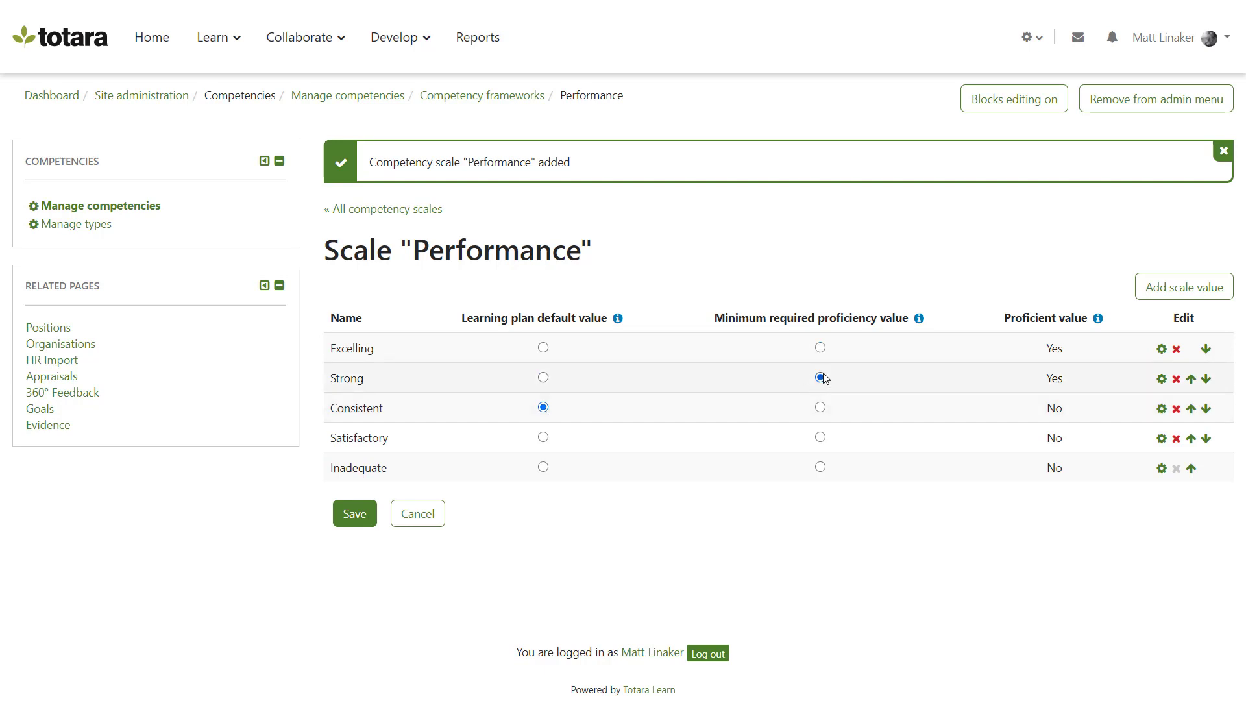
click(357, 519)
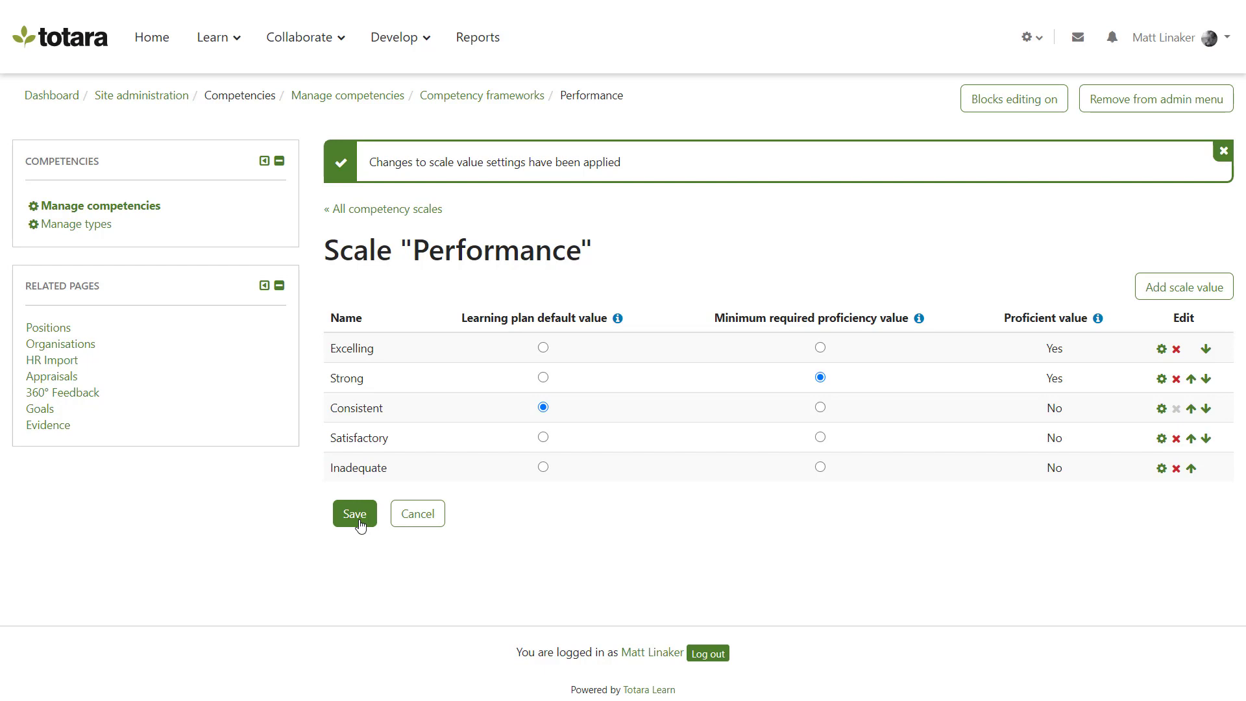
- Give the Strong value of the Performance scale a numerical value of 4 and save it
click(1161, 378)
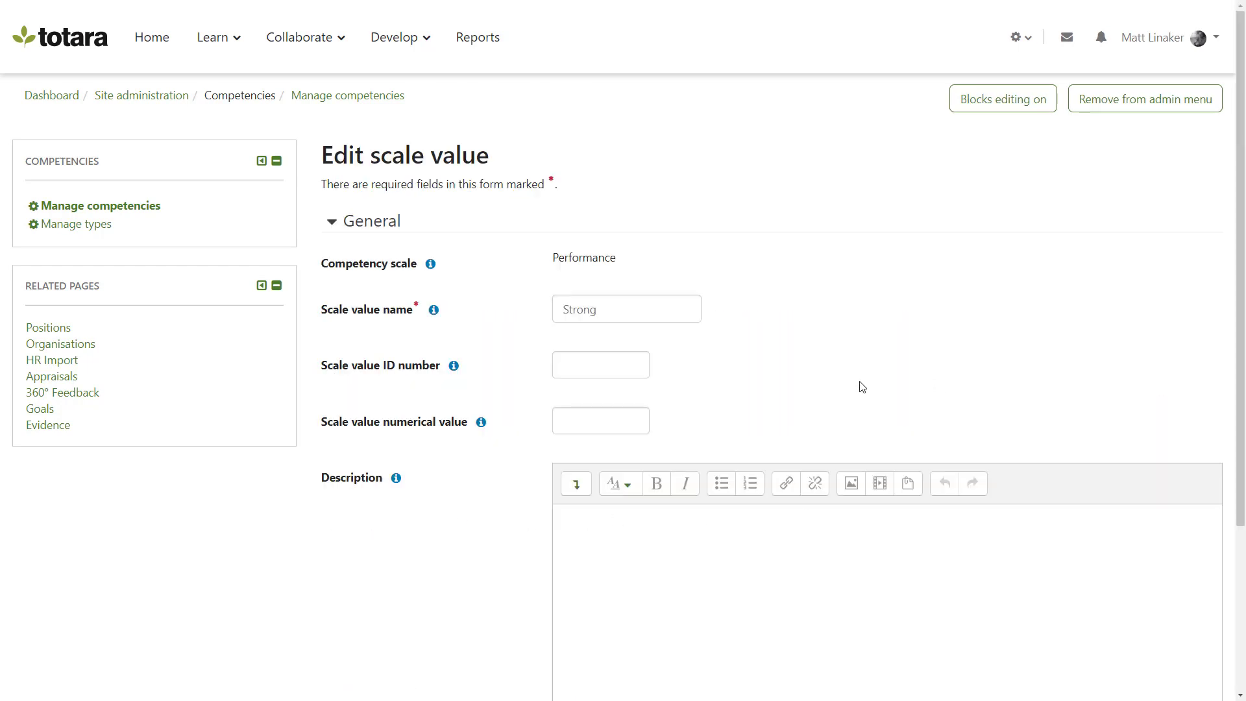
click(634, 419)
text(4)
click(663, 421)
drag(1240, 405, 1240, 568)
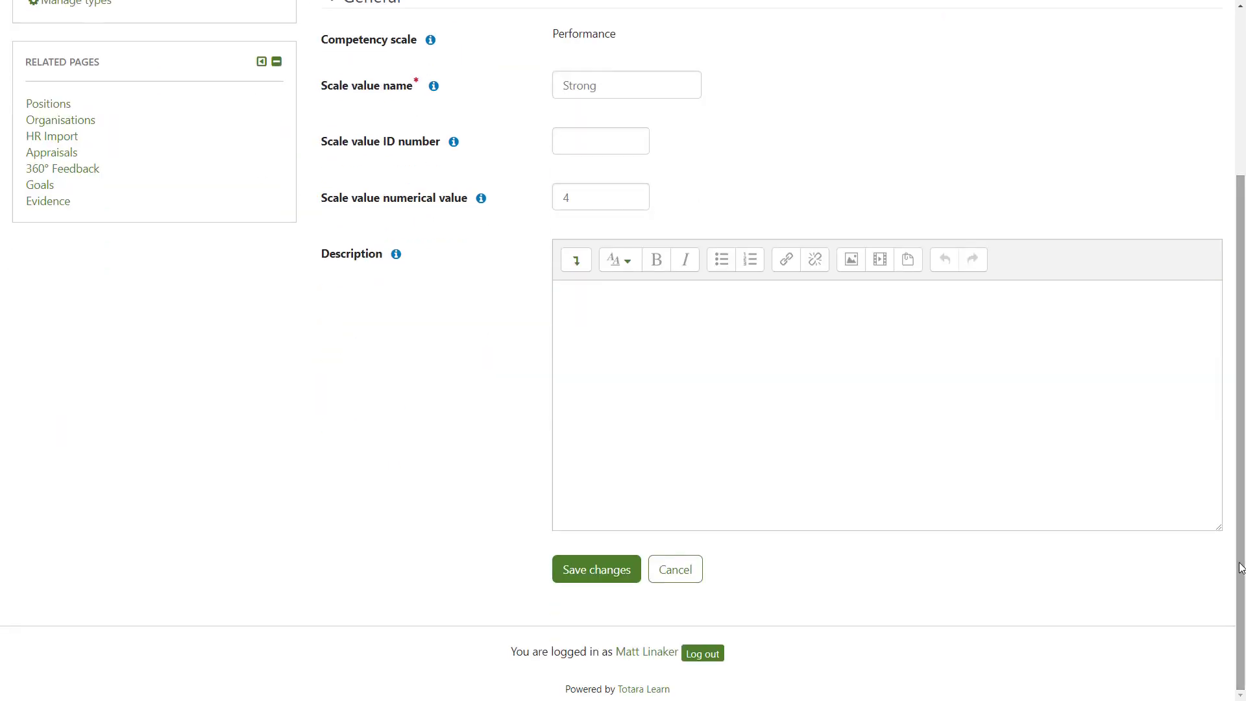
click(633, 577)
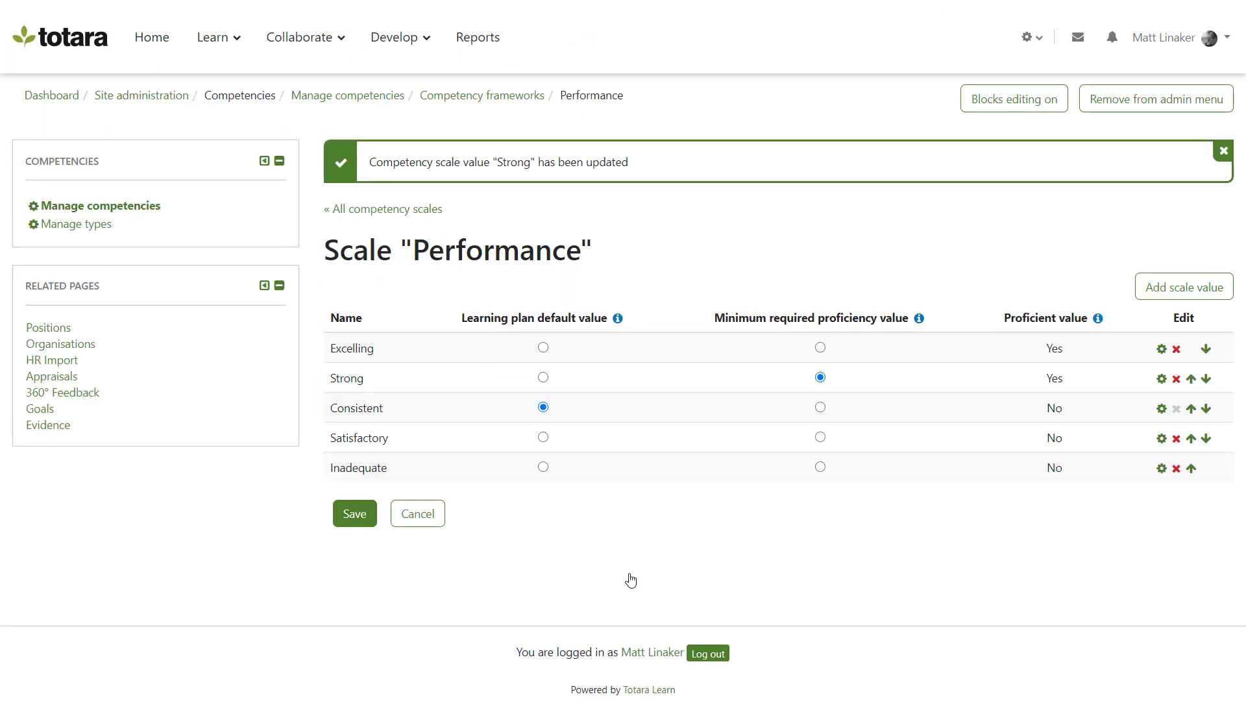